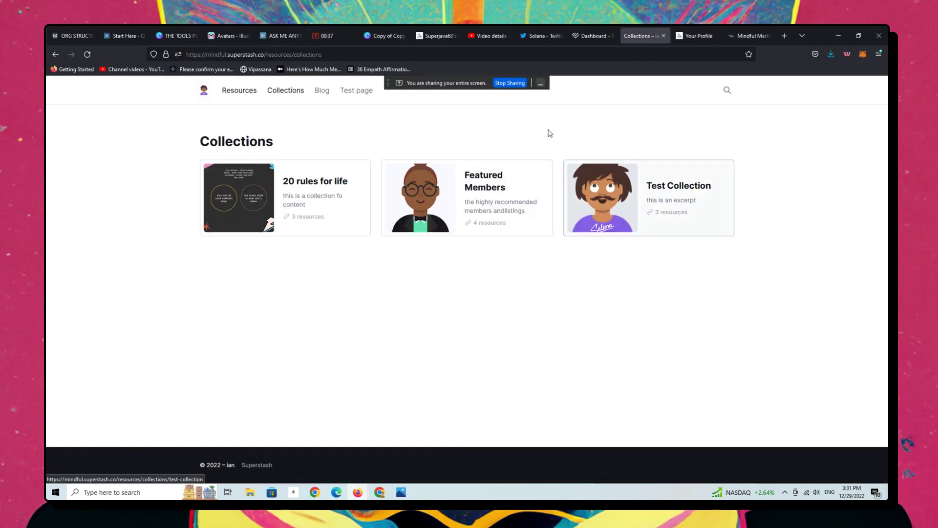
# Go to the Superstash dashboard and open the site switcher from the 'ian' site name.
pyautogui.click(593, 36)
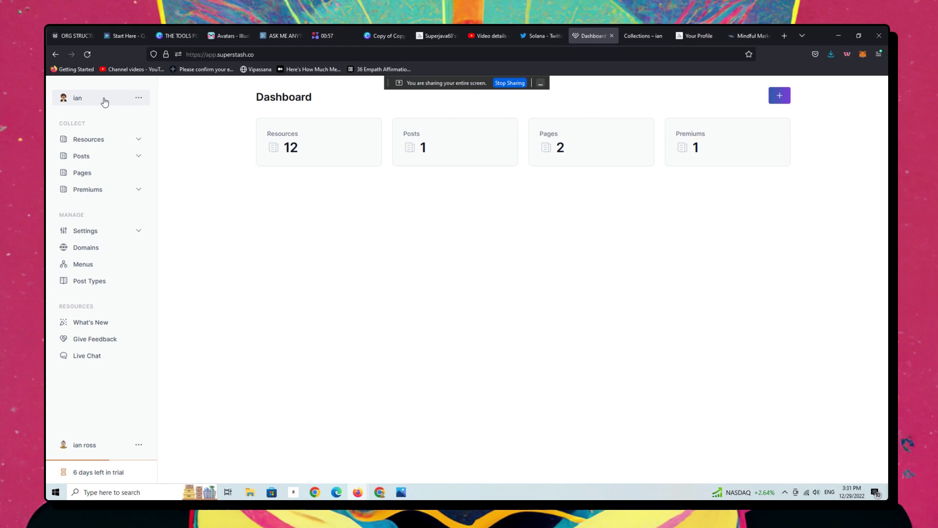
pyautogui.click(105, 99)
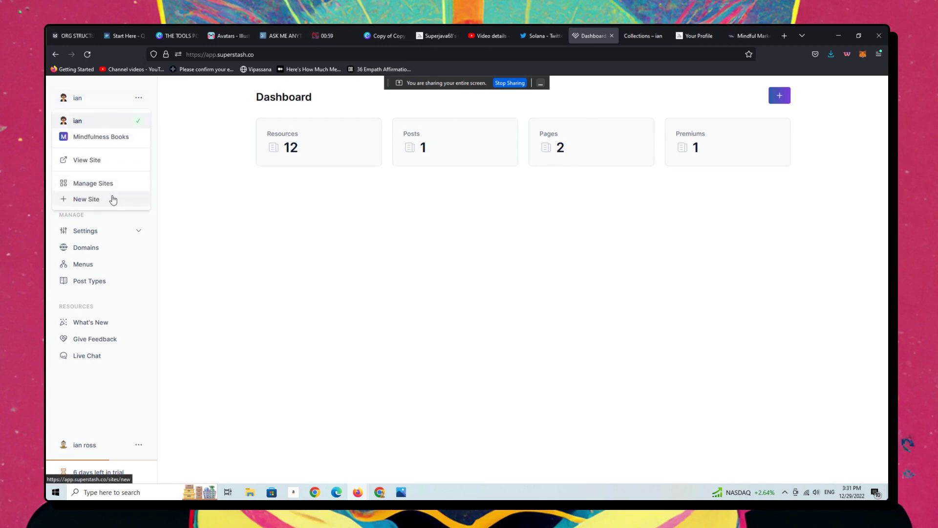
# Start a new site and edit its name, removing the word 'Directory'.
pyautogui.click(87, 199)
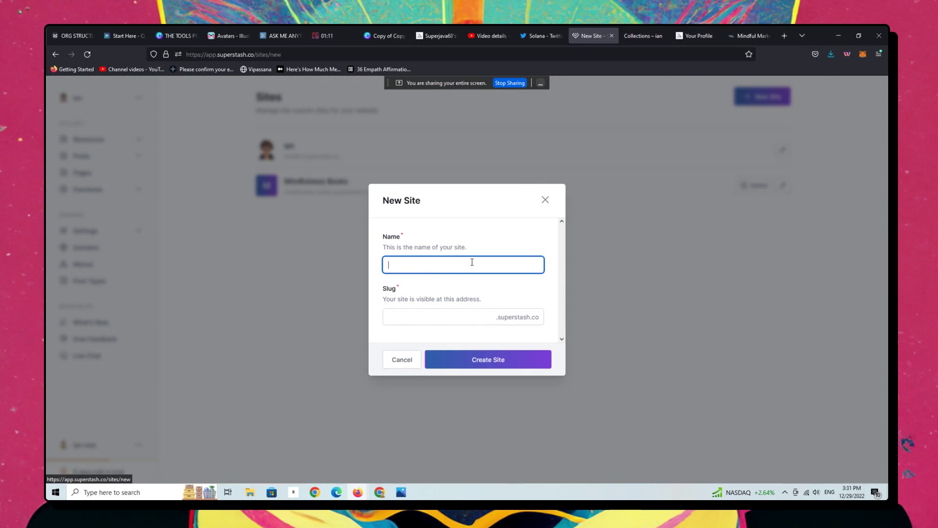
pyautogui.write('Realtors ')
pyautogui.write('Di')
pyautogui.write('rectory in')
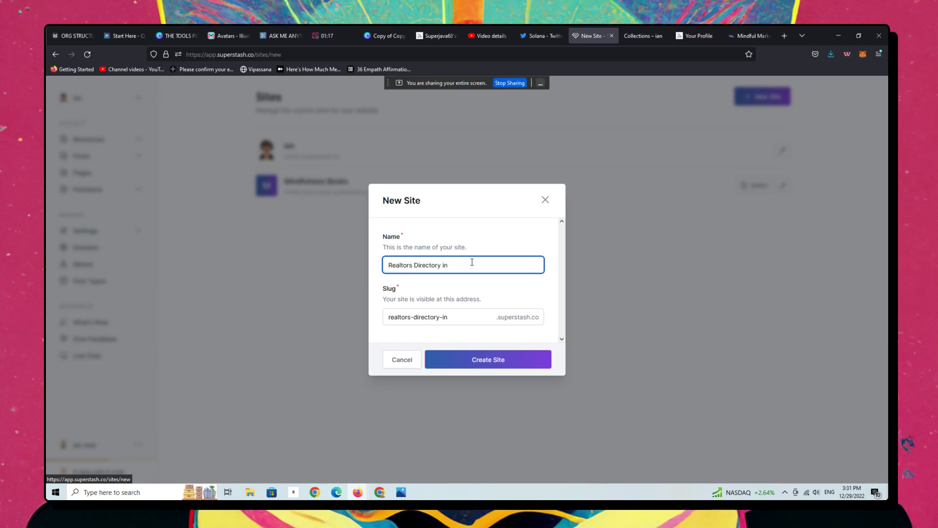
pyautogui.write(' Atlantic City NJ')
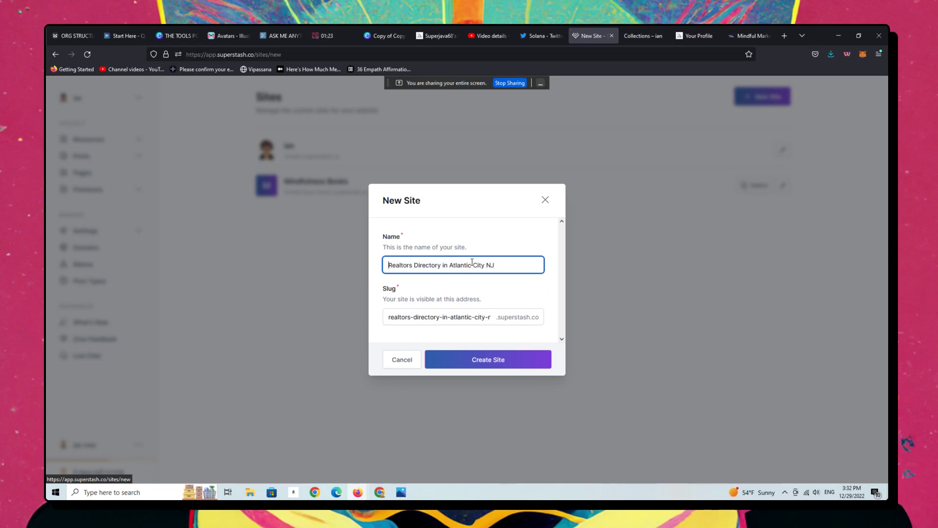
pyautogui.press('Home')
pyautogui.write('Best')
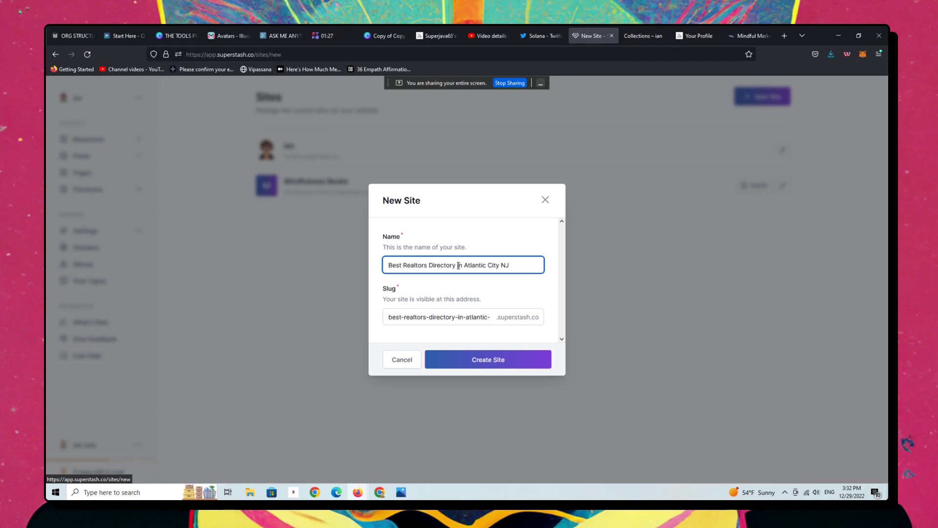
pyautogui.click(458, 266)
pyautogui.press('BackSpace')
pyautogui.press('BackSpace')
pyautogui.press('BackSpace')
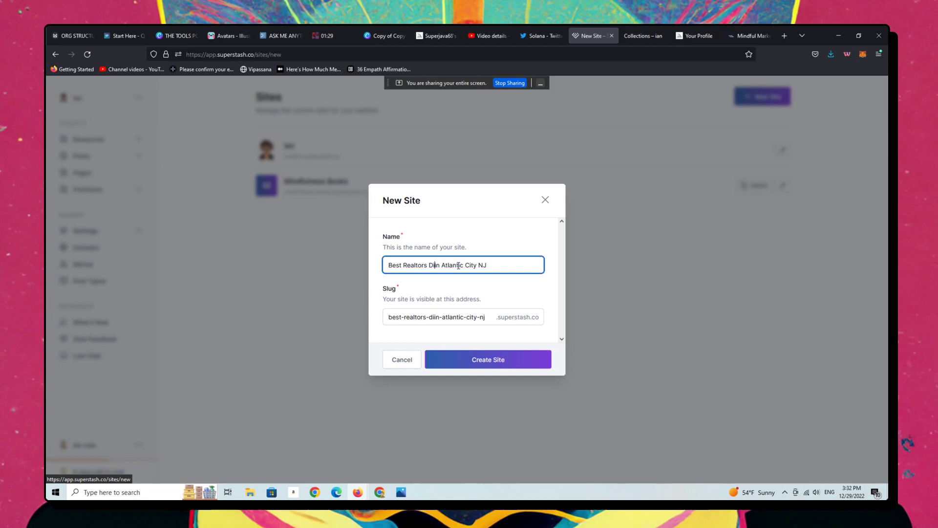
# Try creating 'Best Realtors in Atlantic City NJ', hit the 32-character limit, and cancel.
pyautogui.click(493, 360)
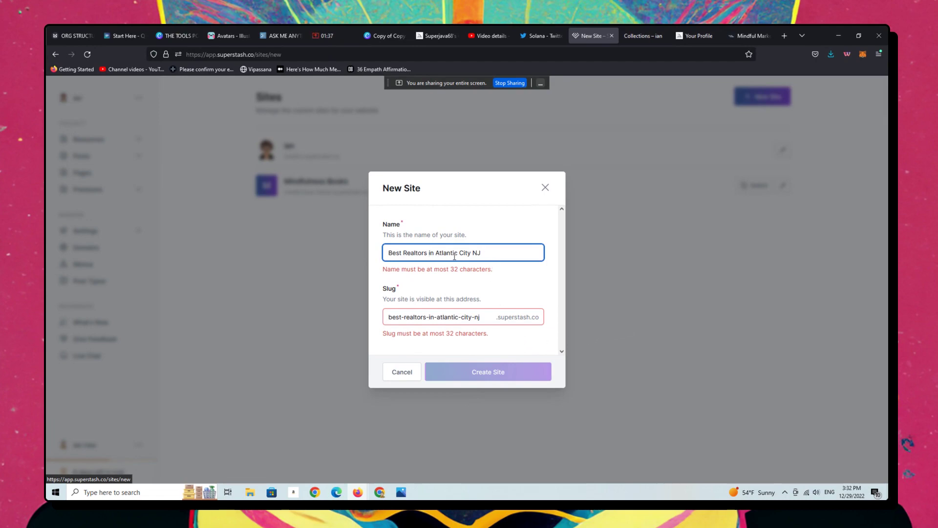
pyautogui.press('BackSpace')
pyautogui.press('BackSpace')
pyautogui.press('BackSpace')
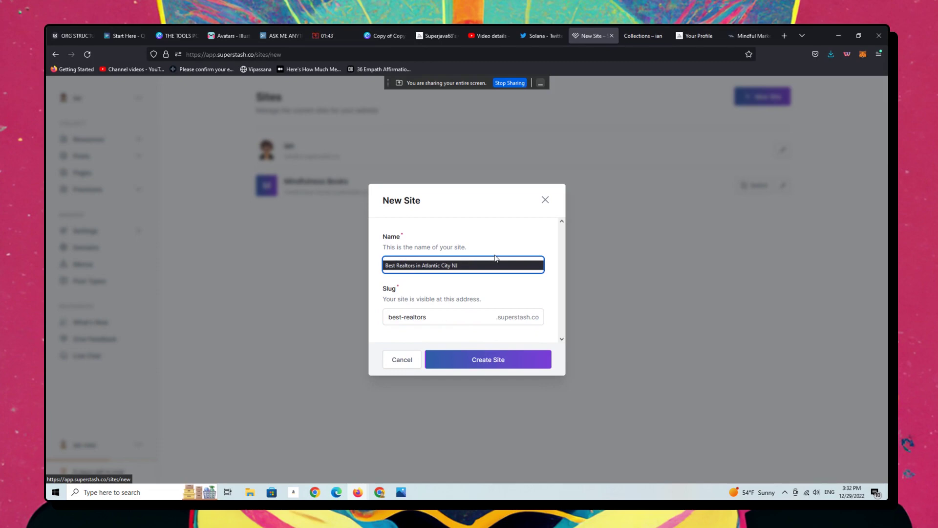
pyautogui.click(652, 276)
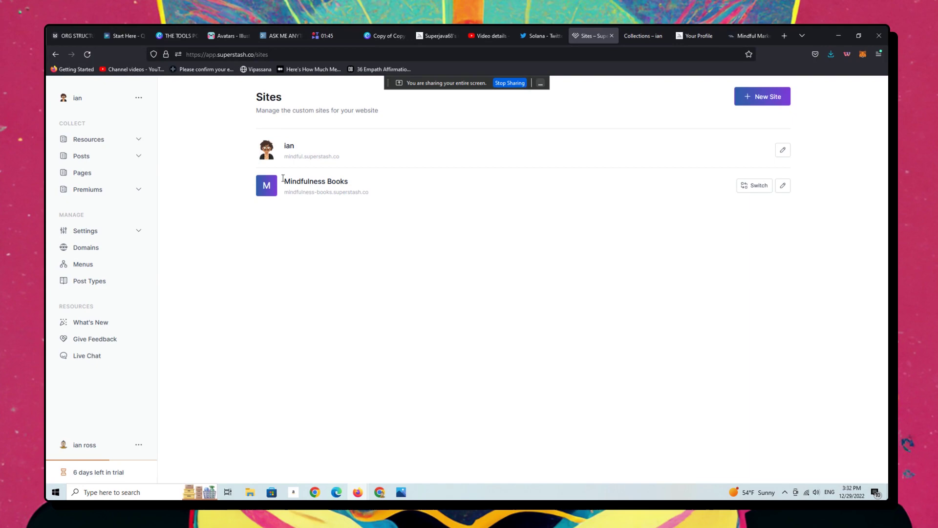
# Create the 'best realtors' site, then confirm the switcher lists three sites.
pyautogui.click(99, 97)
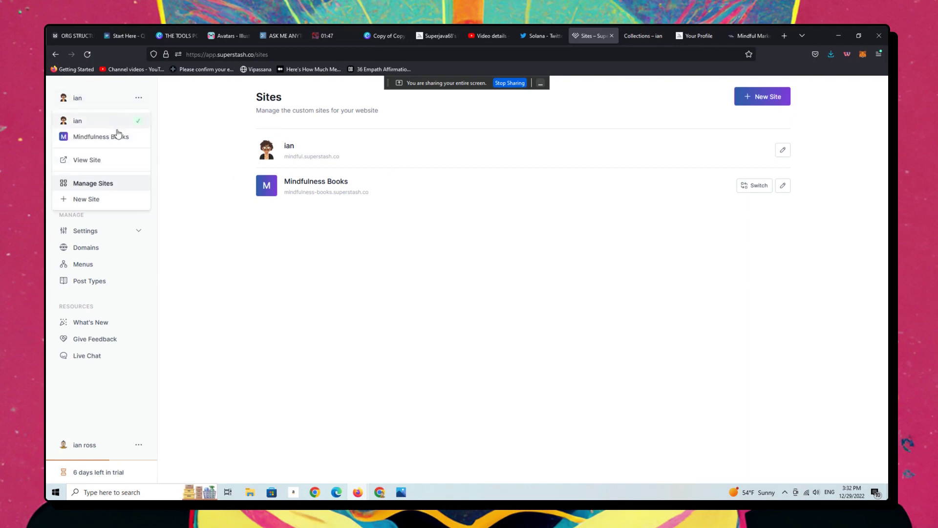
pyautogui.click(92, 183)
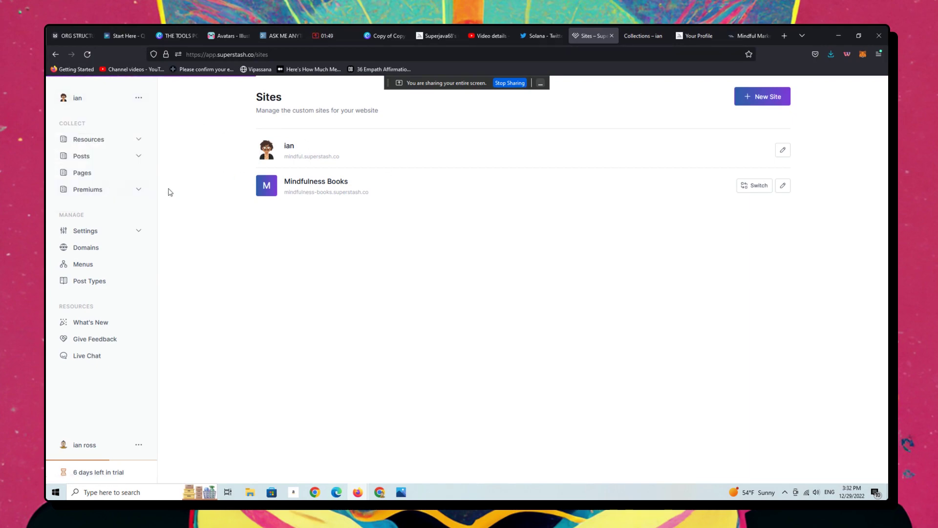
pyautogui.click(102, 97)
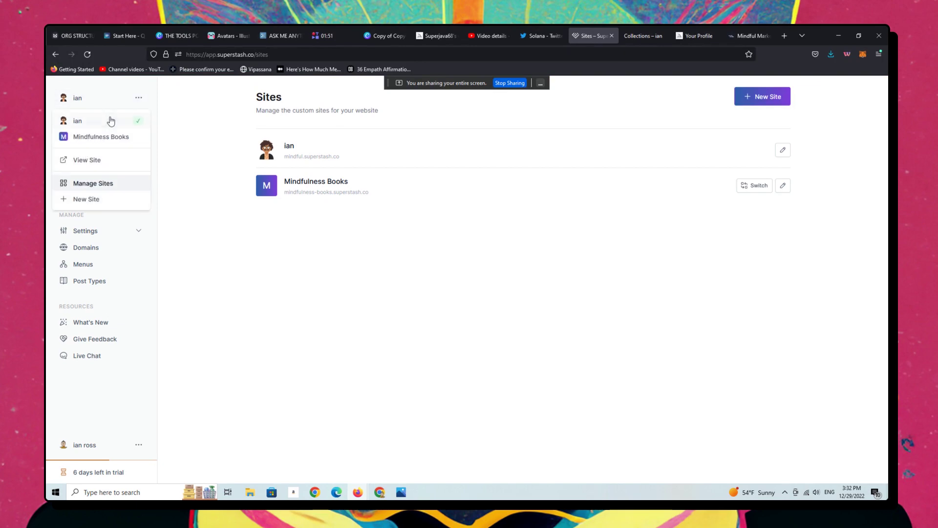
pyautogui.click(91, 199)
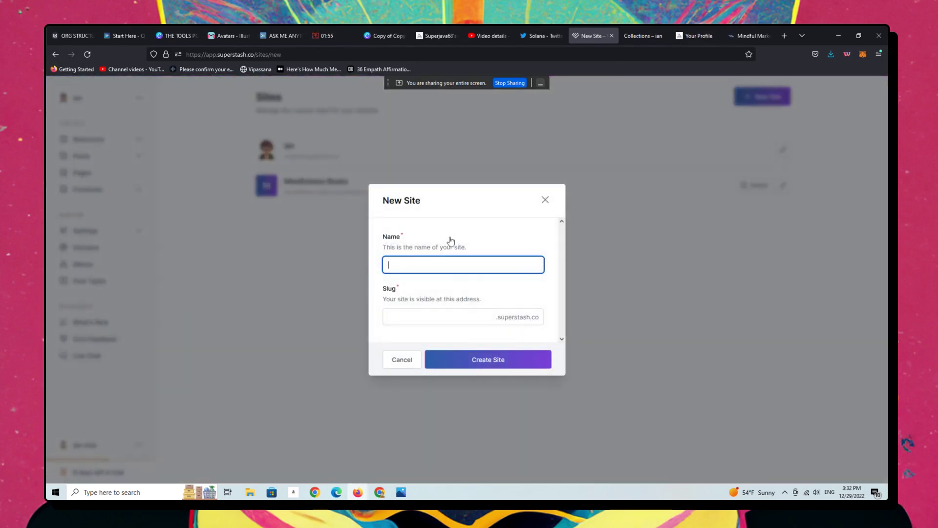
pyautogui.write('best realtors')
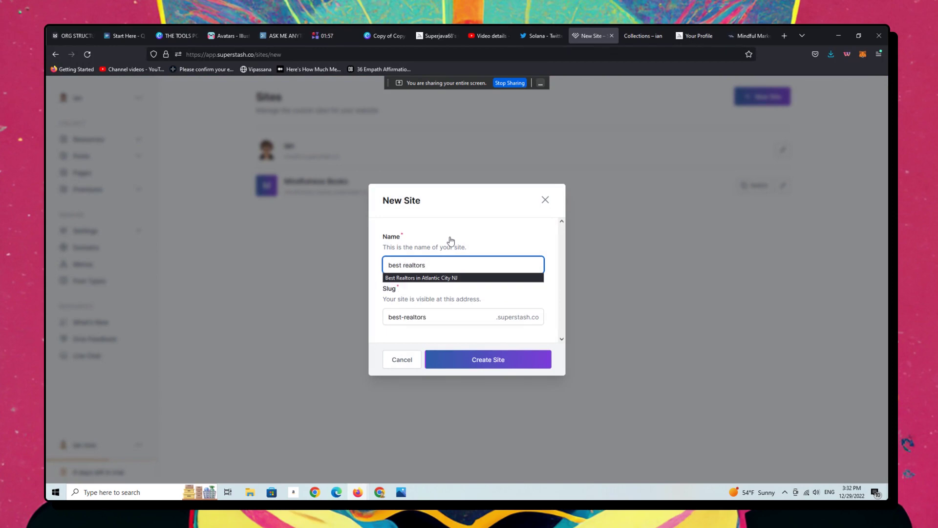
pyautogui.click(526, 360)
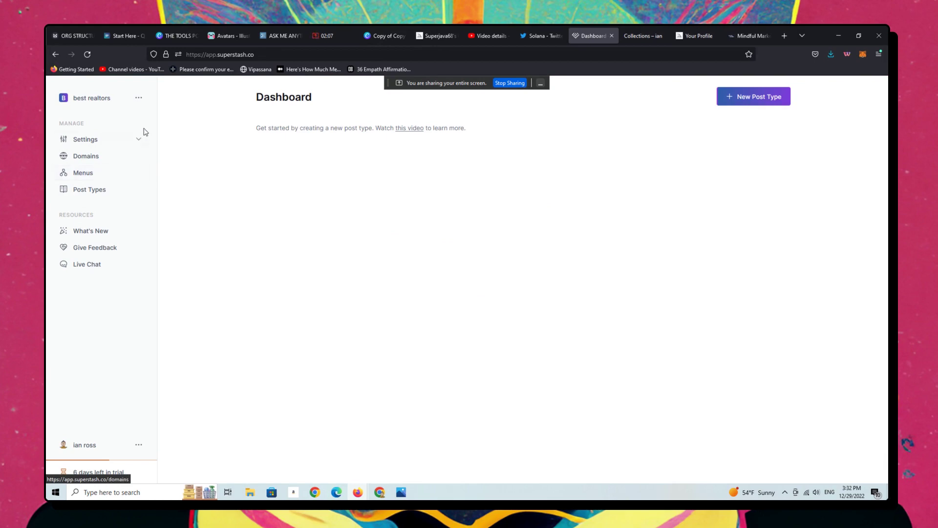
pyautogui.click(139, 97)
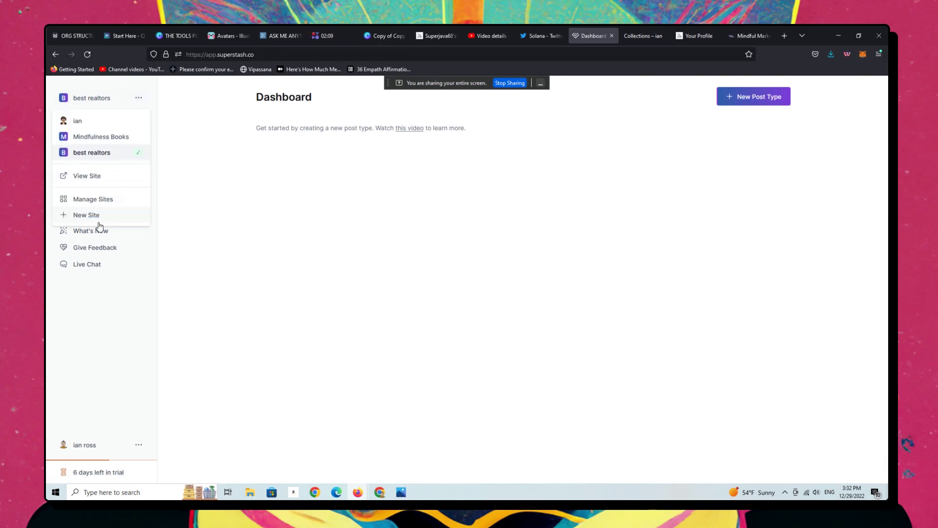